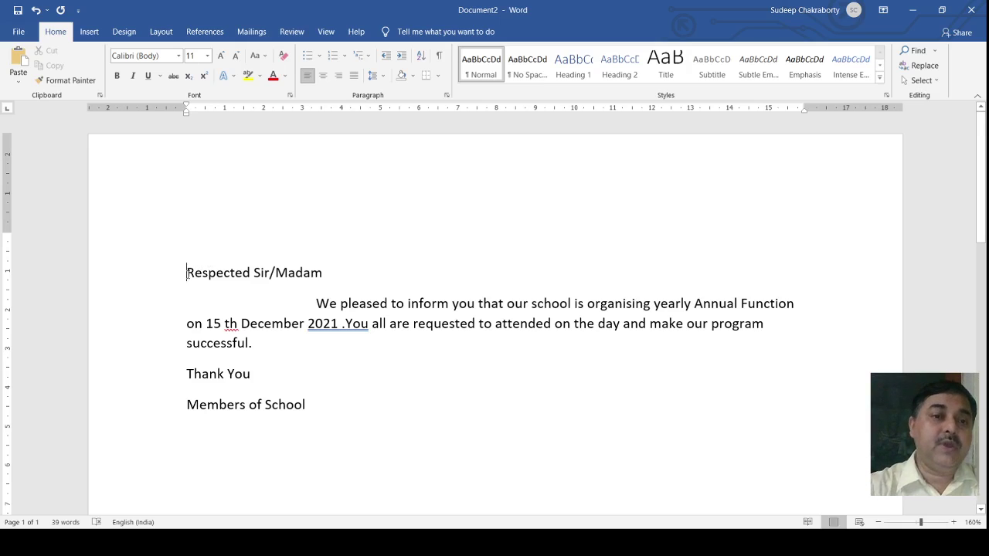
- Compare different fonts on the "Respected Sir/Madam" line and set it to Broadway
drag(188, 274, 311, 277)
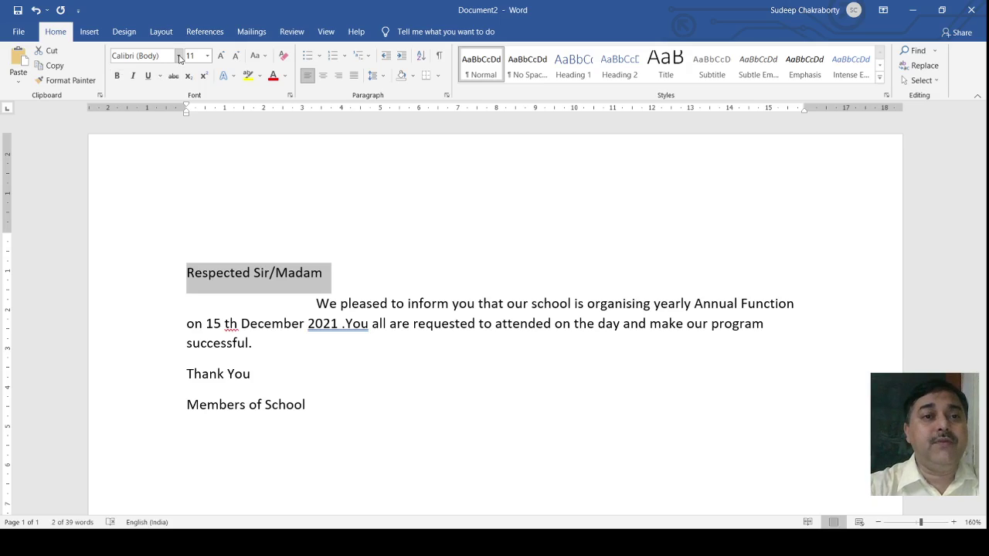
click(179, 59)
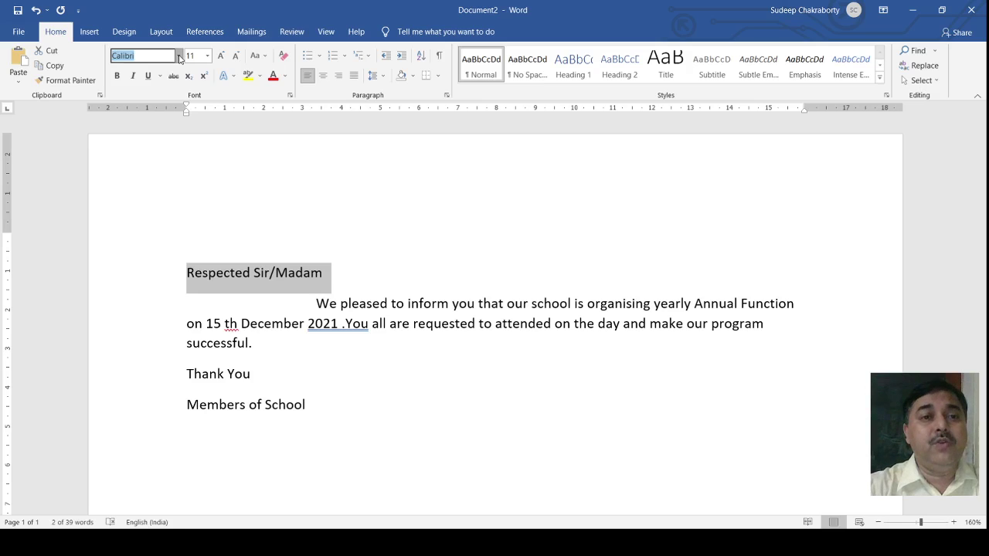
click(173, 130)
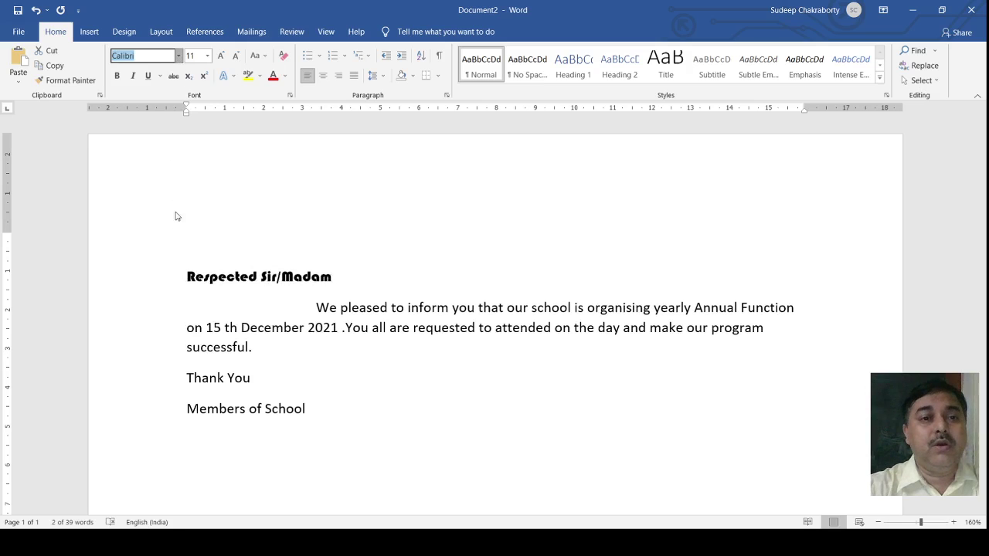
key(ctrl+z)
key(ctrl+z)
key(ctrl+y)
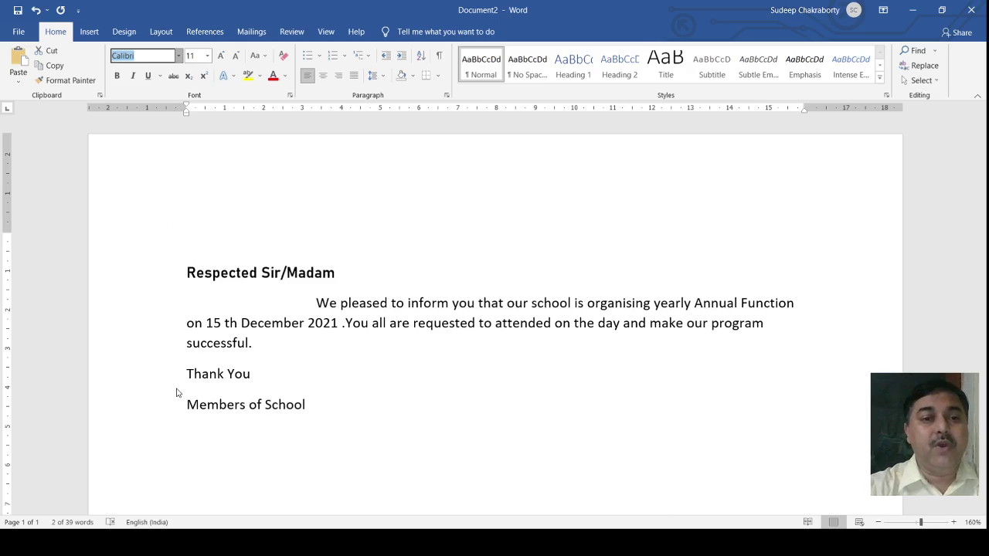
key(Down)
key(Down)
key(Down)
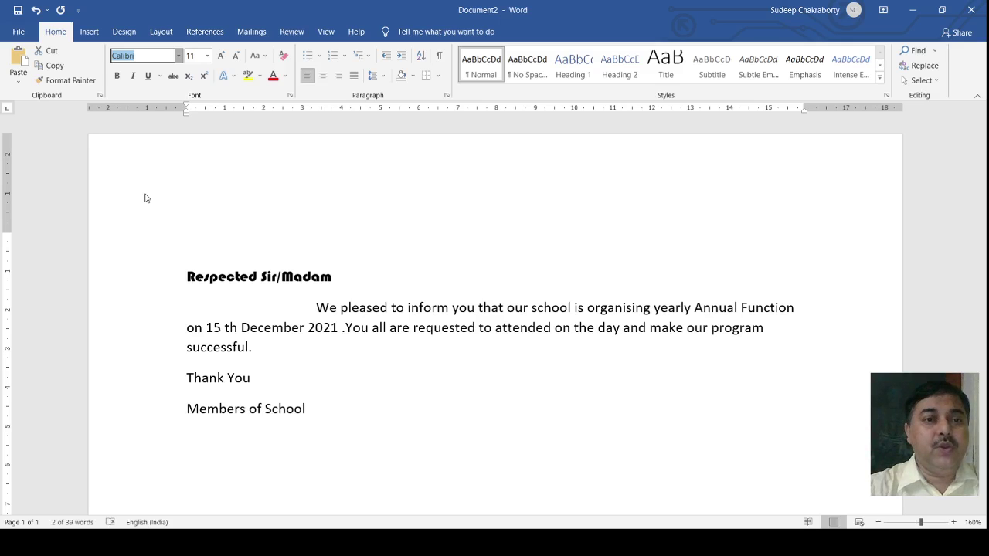
key(Down)
key(Down)
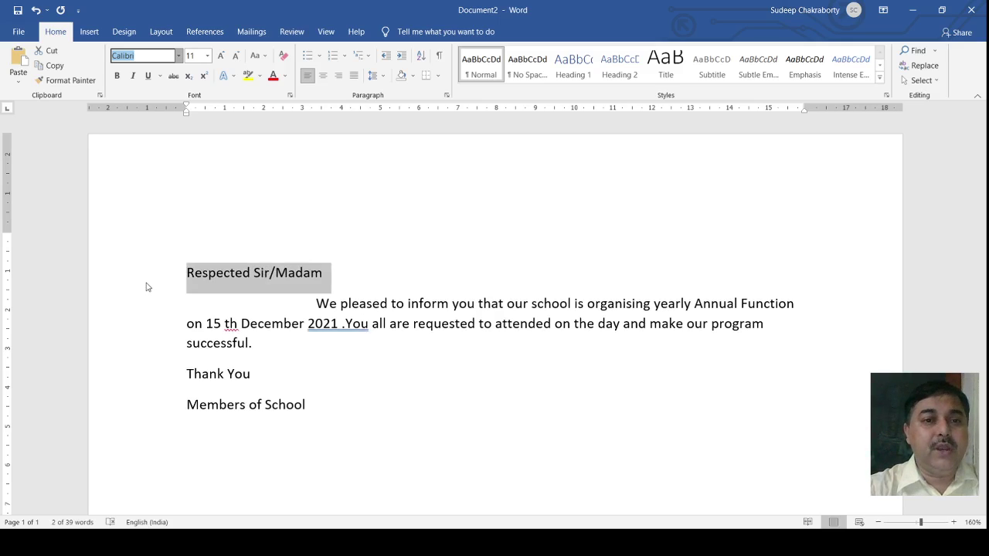
key(Down)
key(Down)
key(Down)
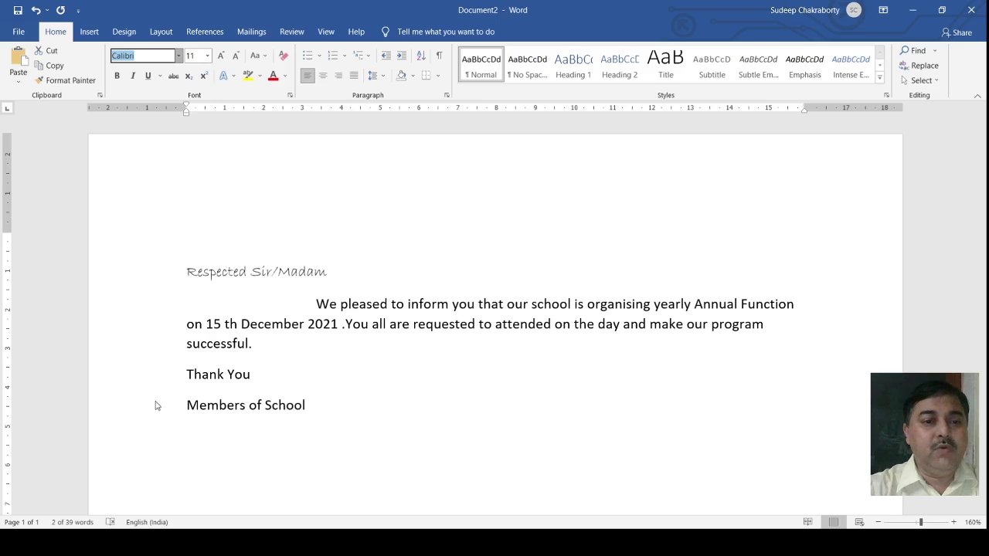
key(Down)
key(Down)
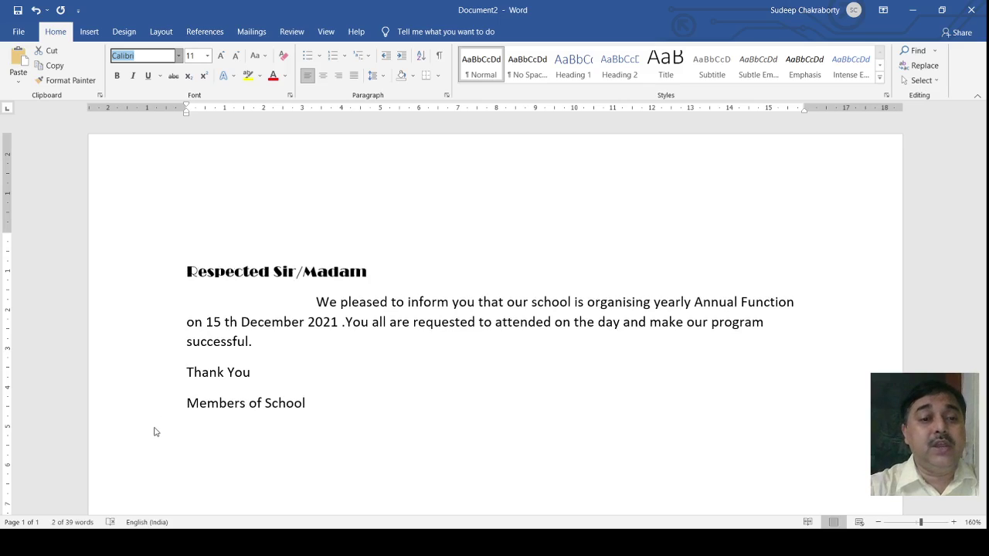
key(Return)
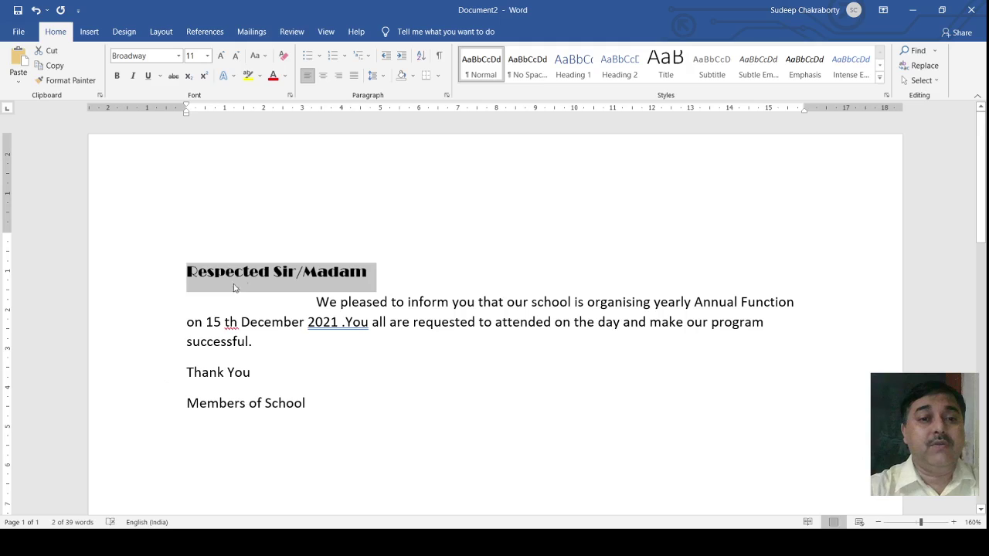
- Set the "Respected Sir/Madam" line to 18 pt, bold and italic
click(207, 57)
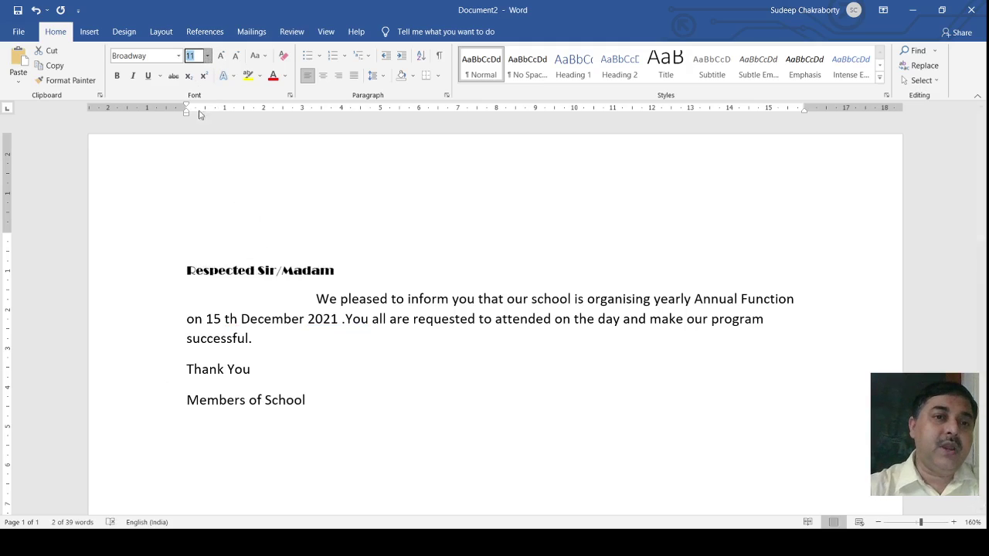
click(198, 160)
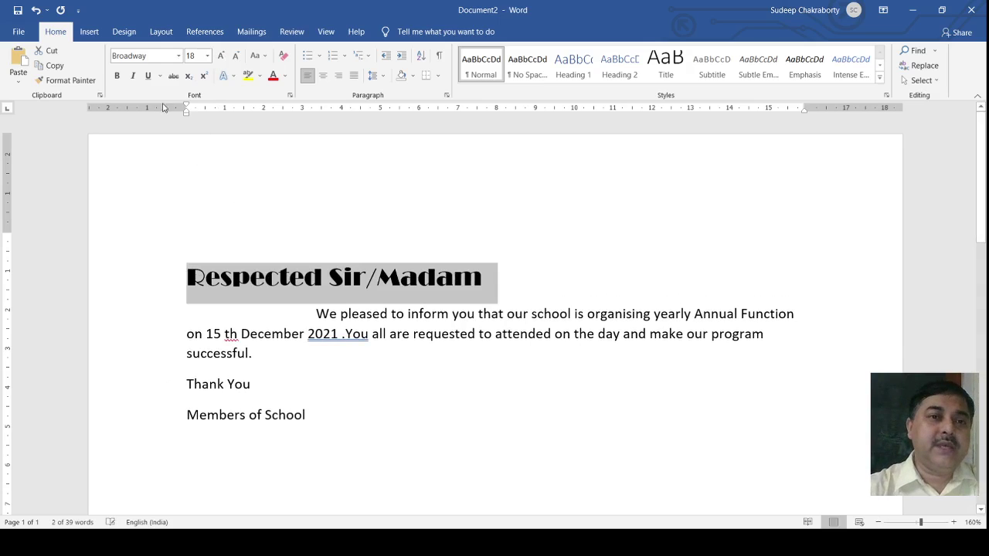
click(117, 76)
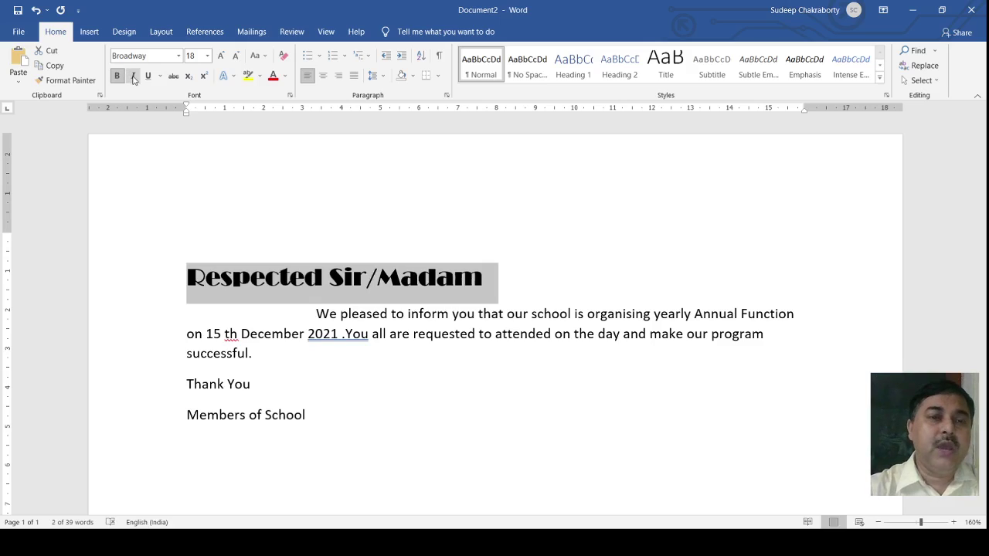
click(133, 77)
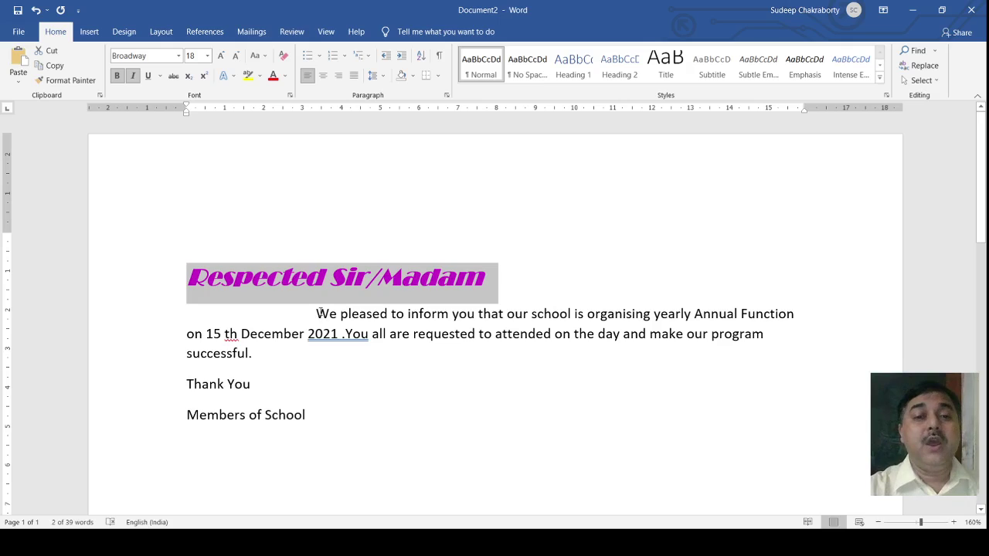
- Set the font of "We pleased to inform you that our school is organising yearly Annual Function" to Forte
drag(316, 313, 797, 313)
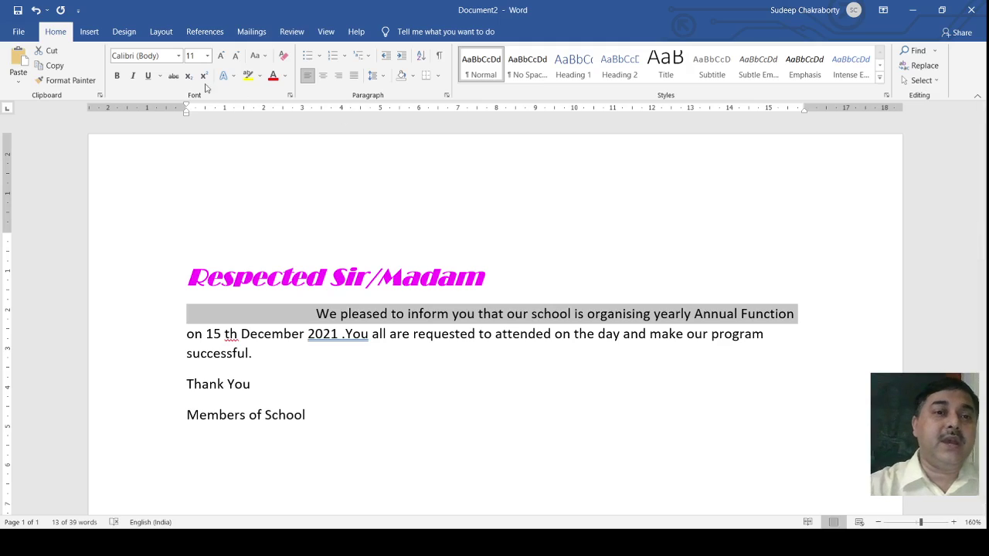
click(178, 57)
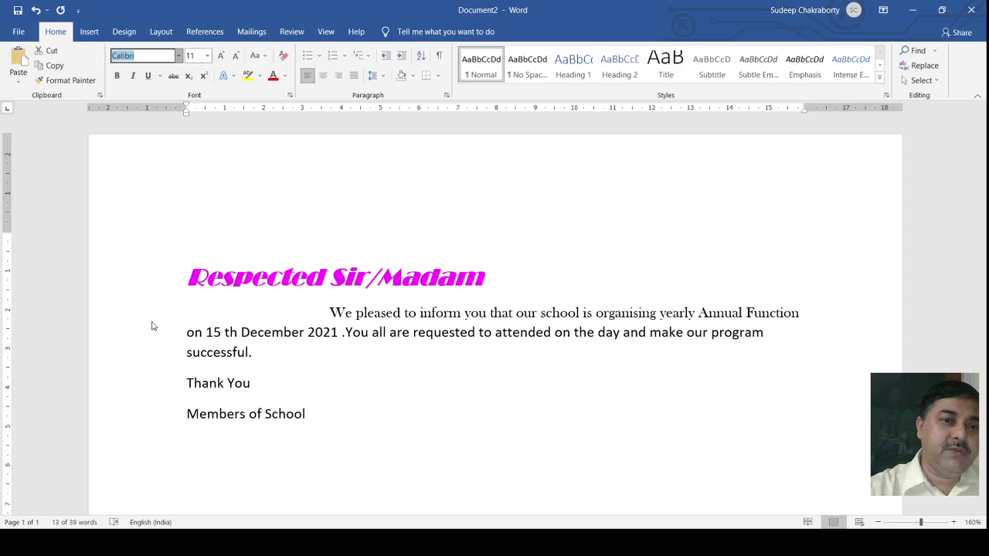
key(Down)
key(Down)
key(Down)
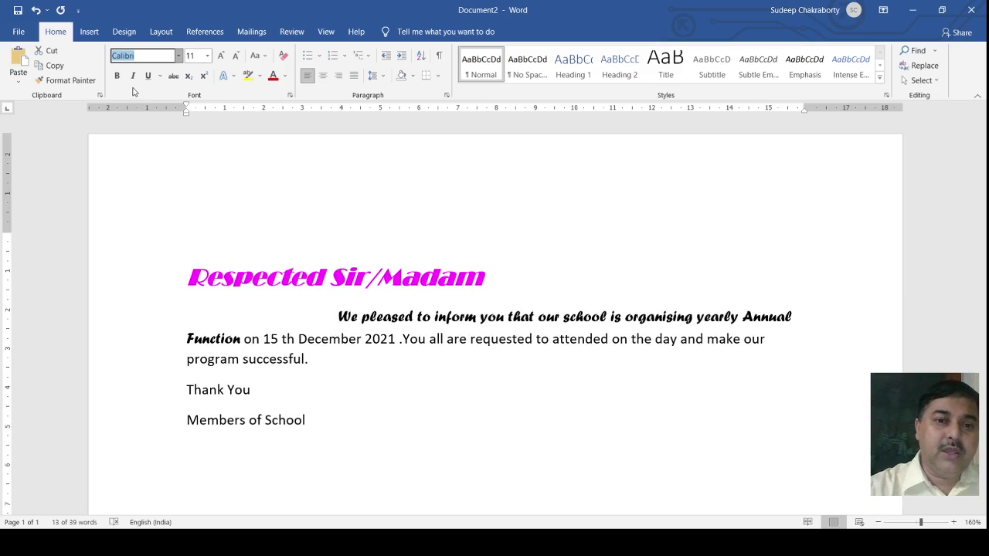
key(Return)
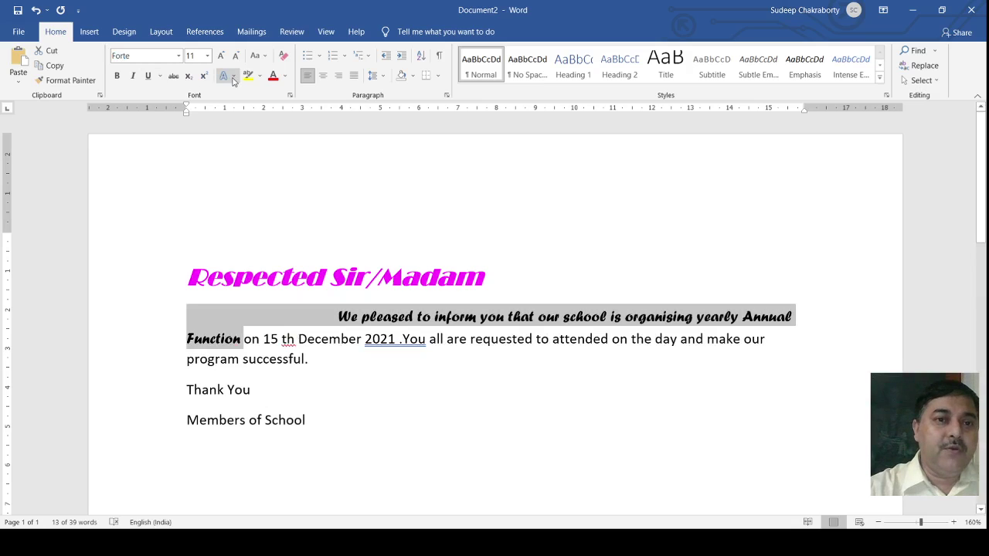
- Apply the gold outlined text effect to the Forte text ending in "Annual Function"
click(279, 146)
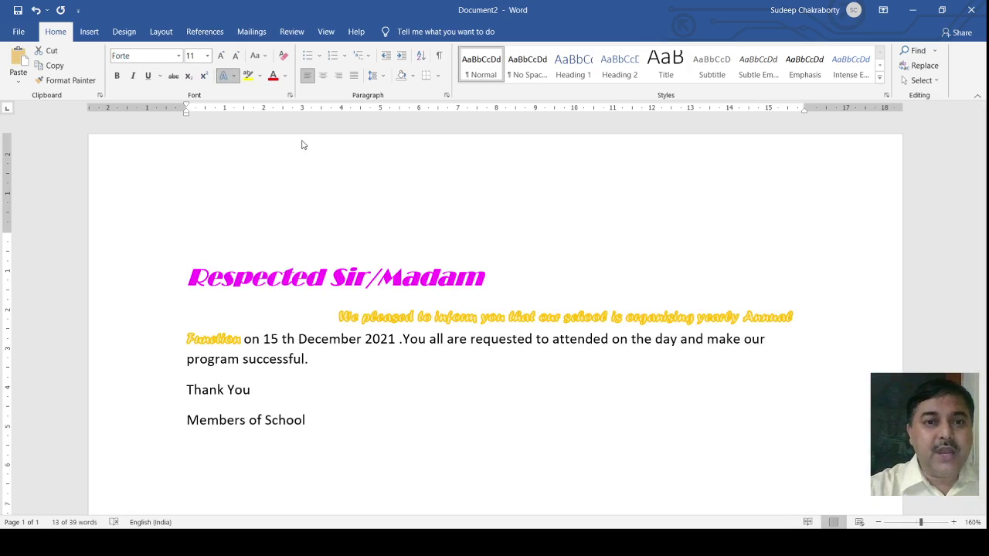
key(ctrl+z)
key(ctrl+y)
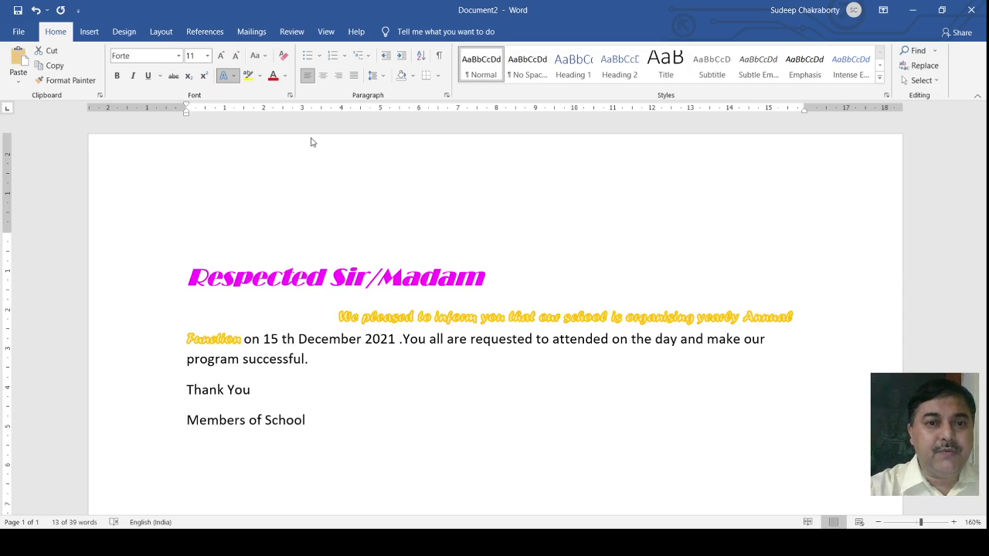
key(ctrl+z)
click(356, 190)
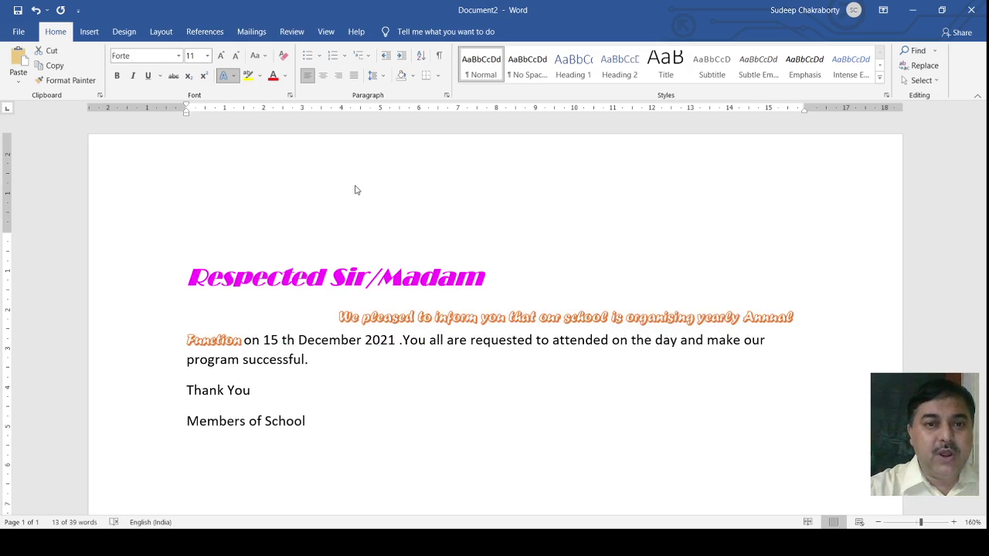
key(ctrl+y)
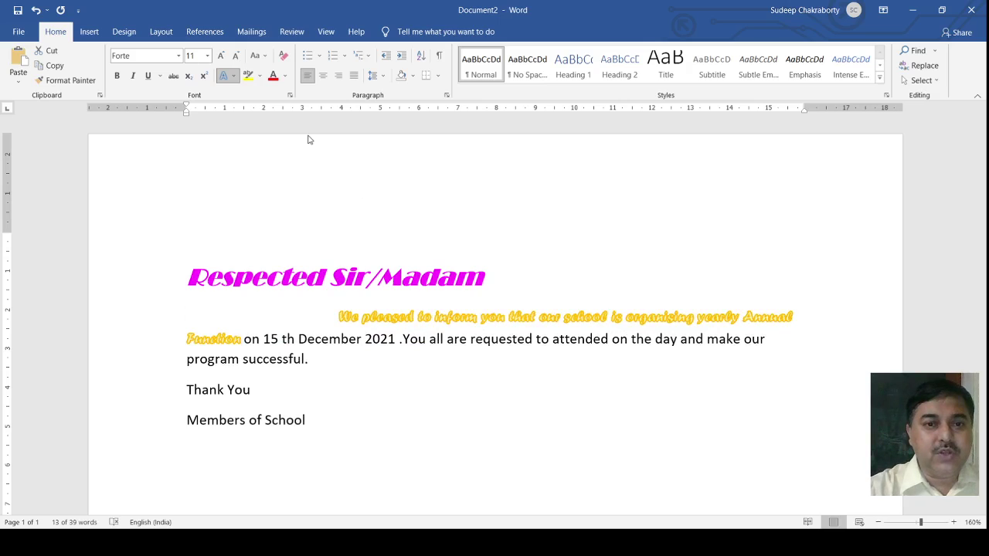
key(ctrl+z)
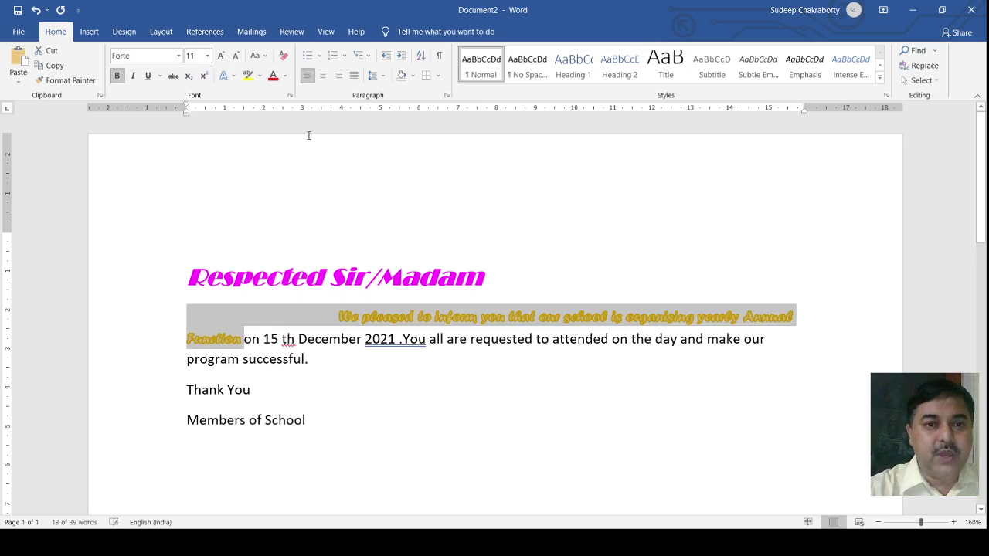
- Set the size of the gold Forte text to 20 pt
click(195, 55)
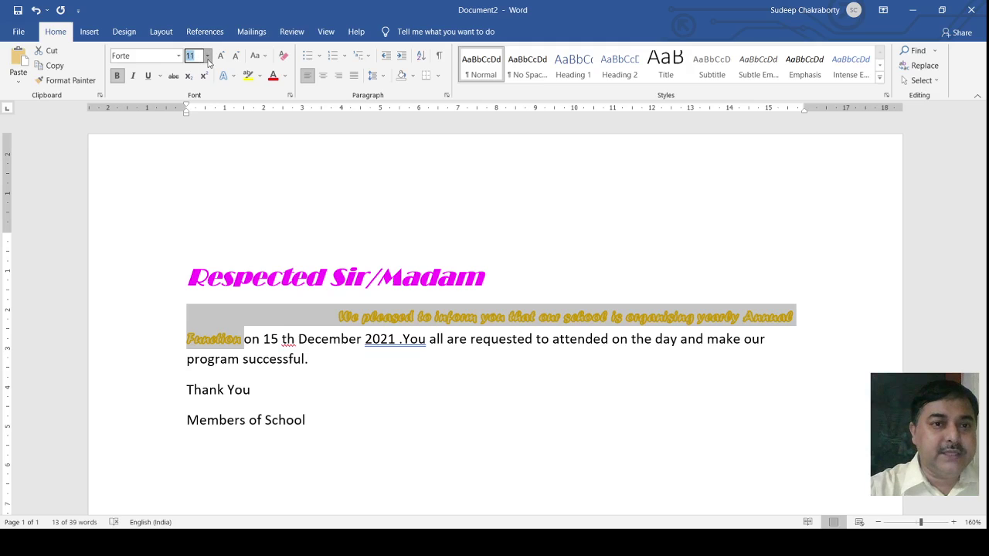
click(194, 129)
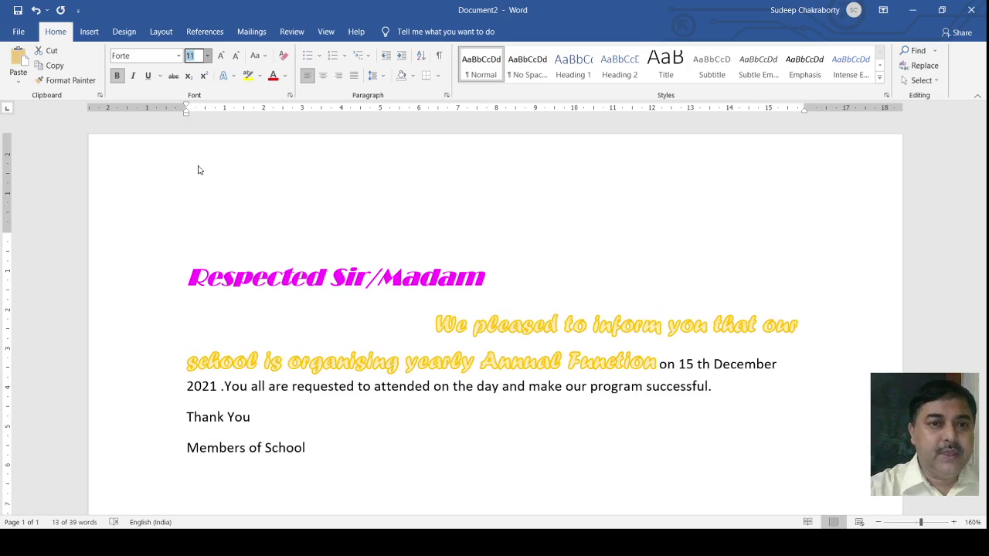
key(ctrl+z)
key(ctrl+z)
key(ctrl+z)
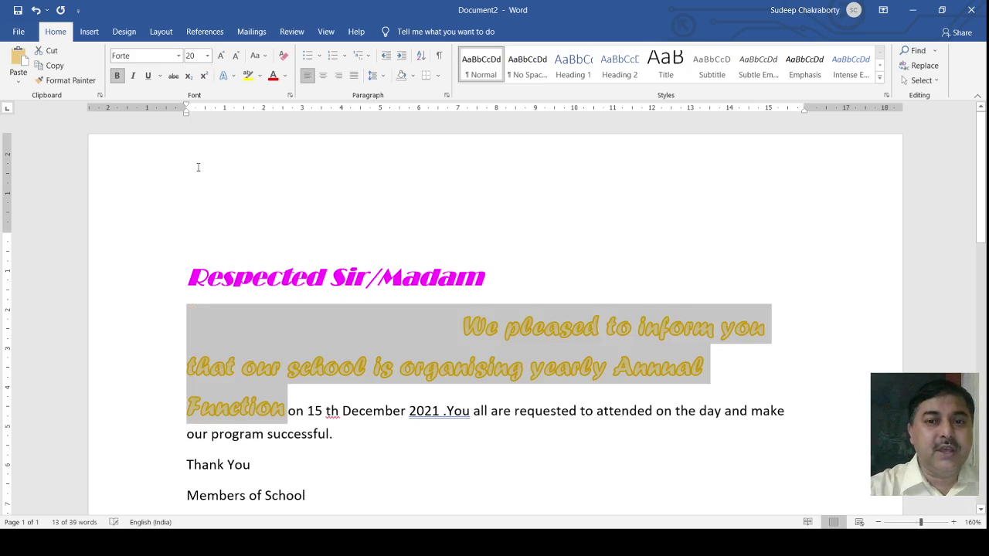
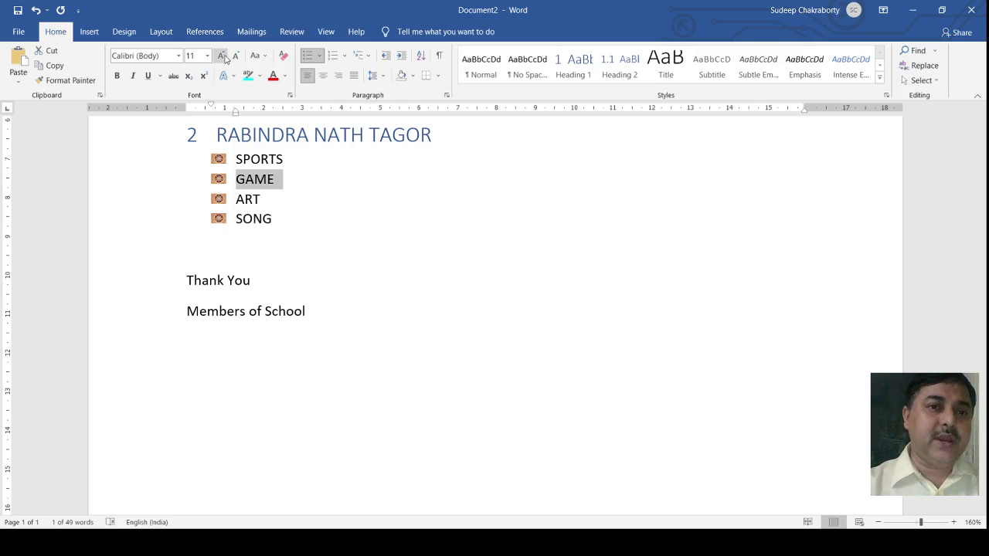
- Enlarge the word GAME in the bulleted list in increments up to 22 pt
click(221, 56)
click(221, 56)
click(222, 56)
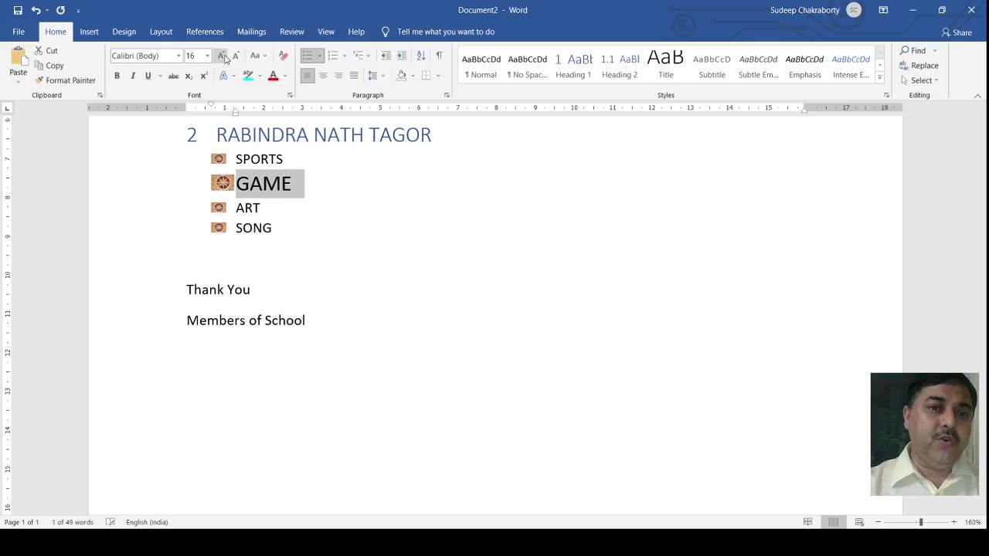
click(222, 56)
click(222, 56)
click(222, 55)
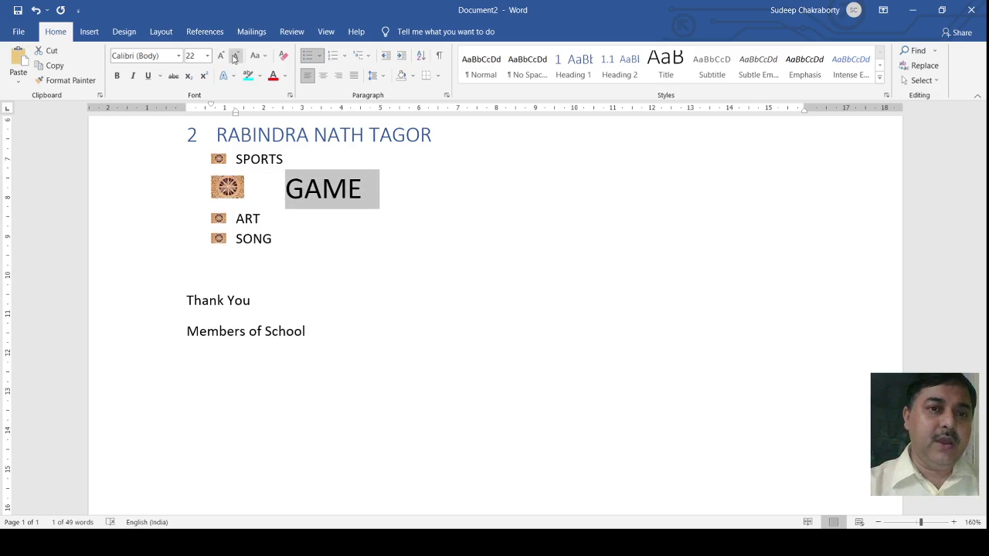
- Shrink the word GAME in the bulleted list in increments down to 11 pt
click(237, 55)
click(236, 56)
click(237, 55)
click(237, 56)
click(236, 56)
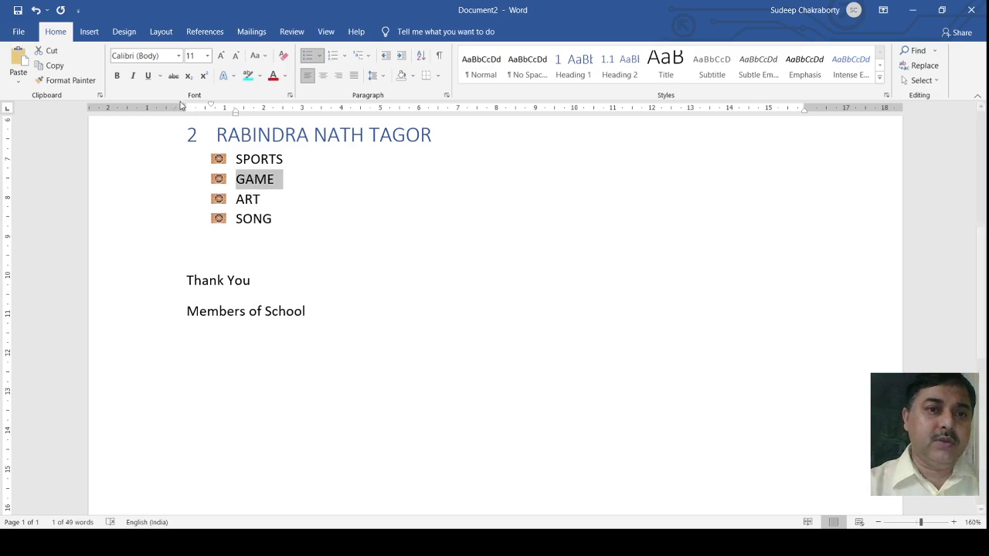
- Apply strikethrough to the word GAME in the bulleted list
click(174, 77)
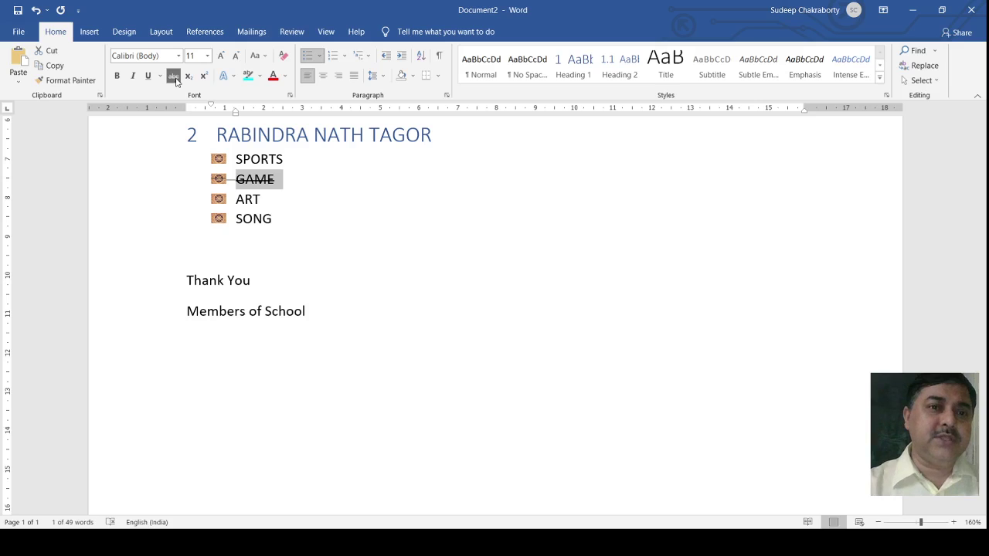
- Set the blank line below "Members of School" to the Cooper Black font at 22 pt
click(322, 365)
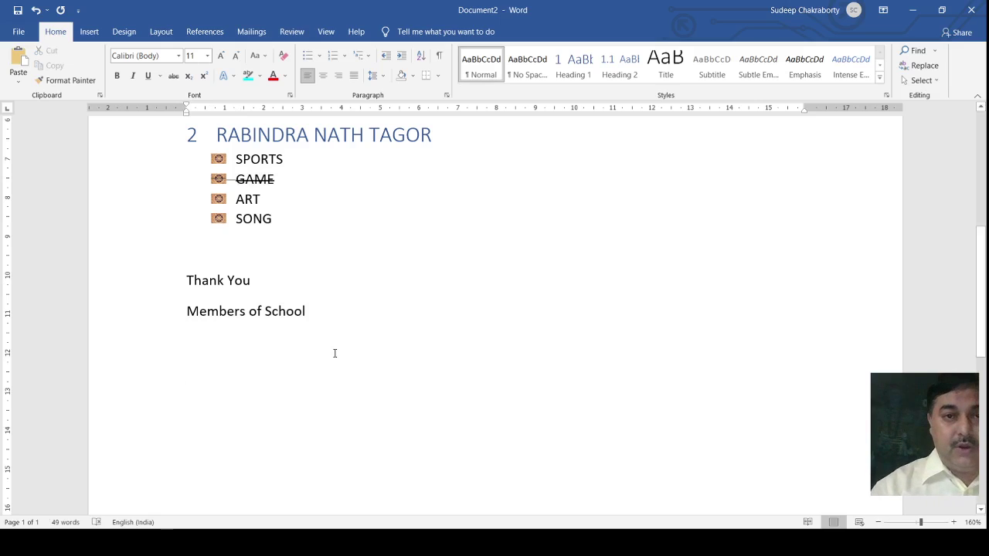
click(175, 59)
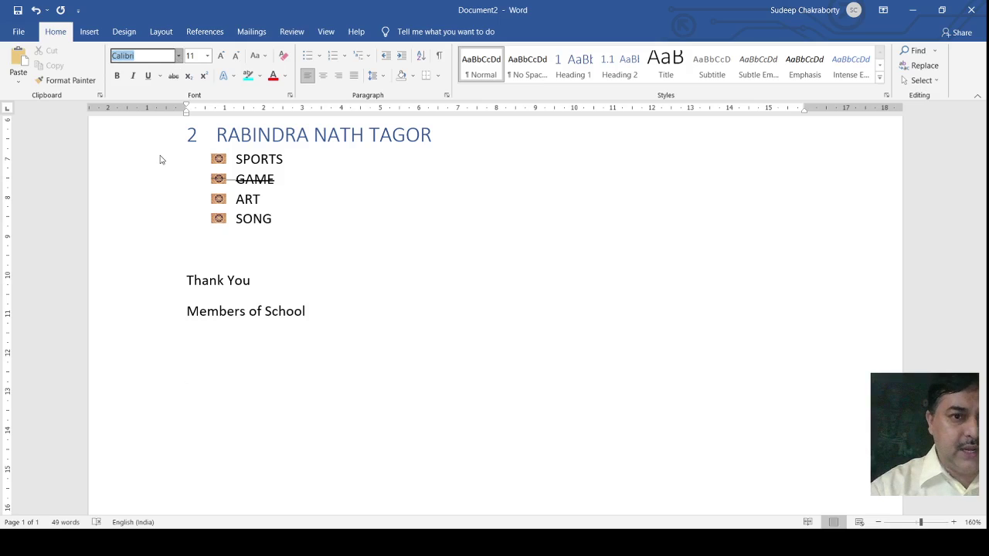
text(Cooper Black)
key(Return)
click(207, 57)
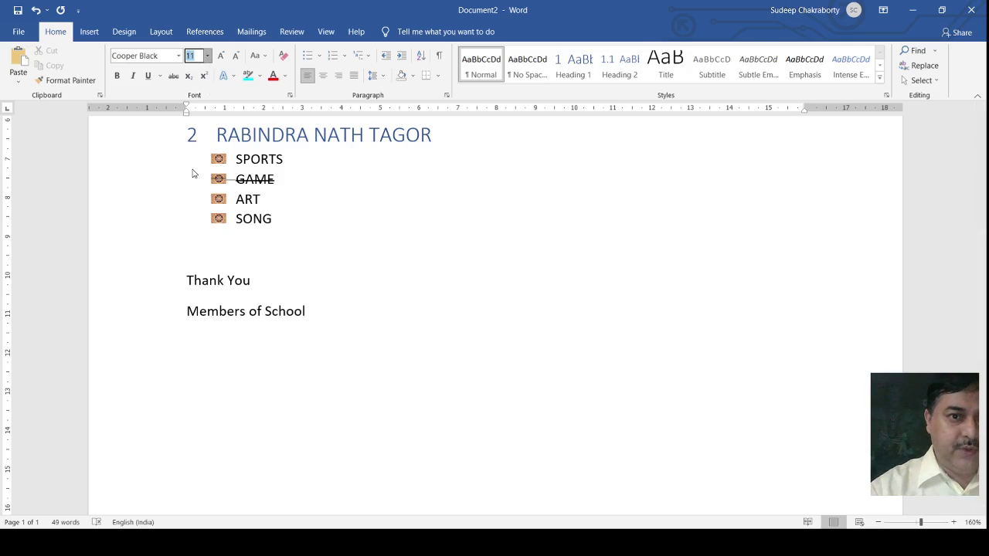
text(22)
key(Return)
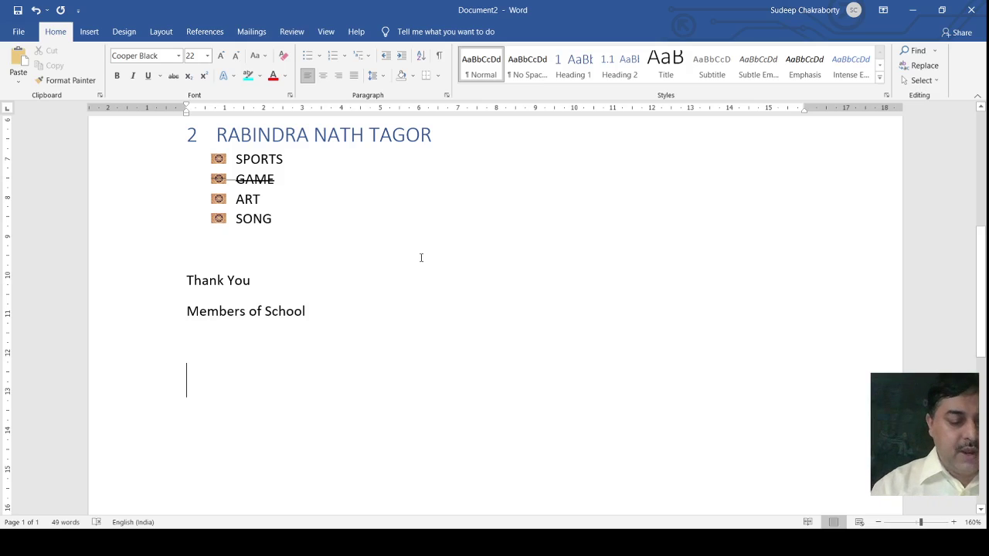
- Enter H2O on the blank line below "Members of School" and format its 2 as subscript
text(H)
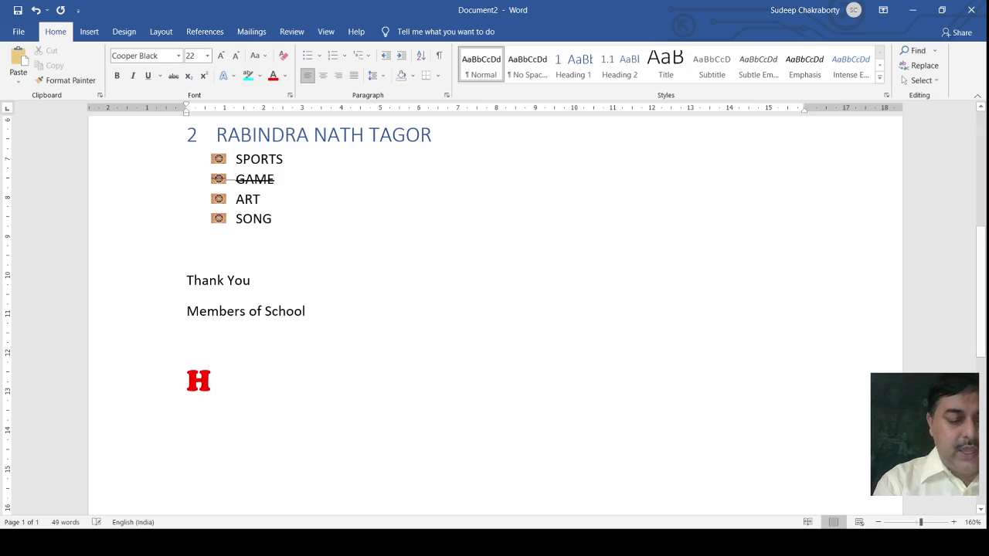
text(2O)
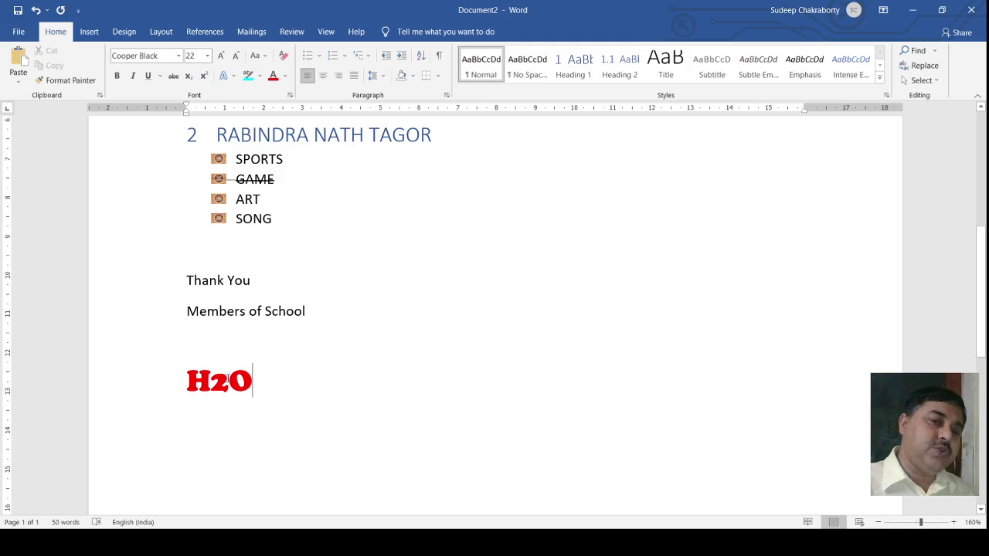
drag(228, 377, 216, 378)
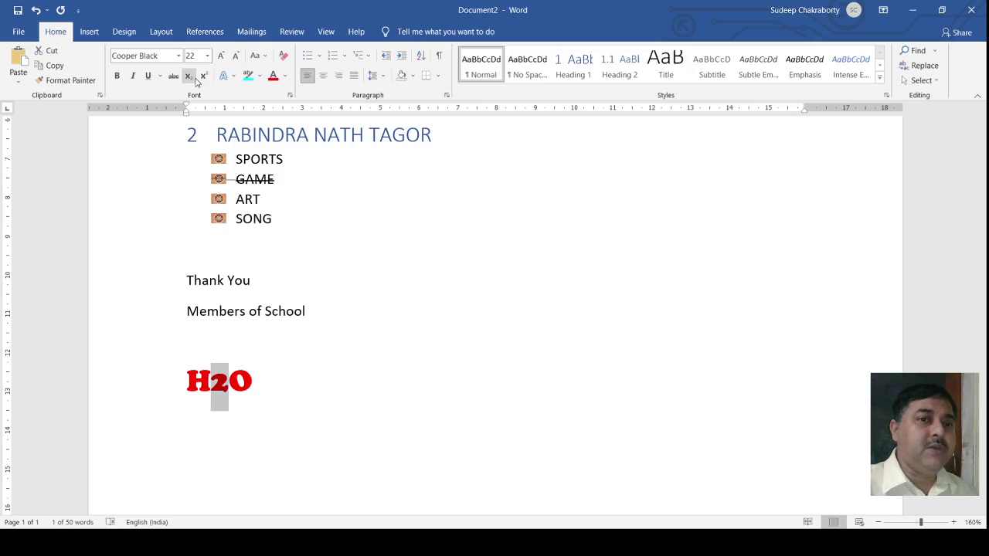
click(188, 76)
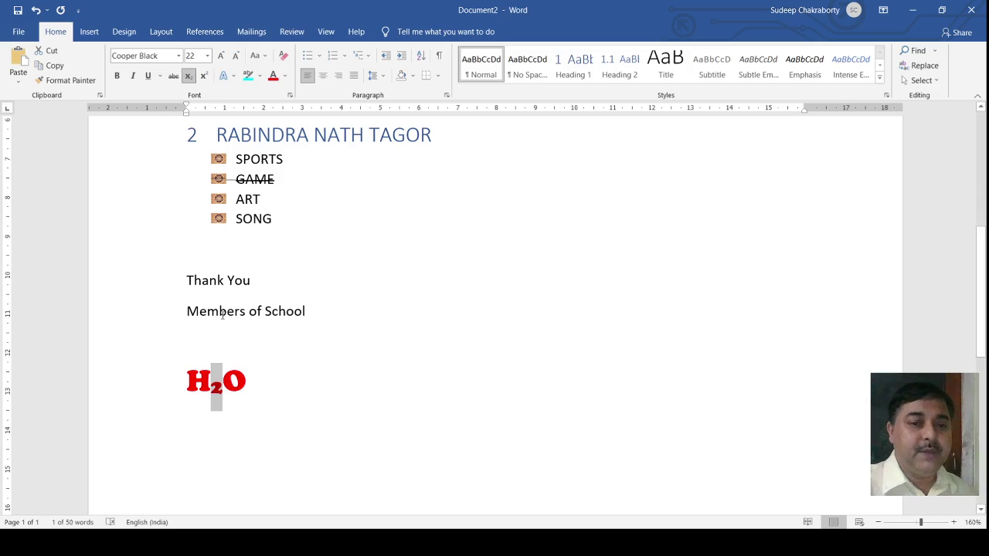
- Add two new lines below the H2O formula and set the last one to Arial Rounded MT, 24 pt, green
click(267, 375)
key(Return)
key(Return)
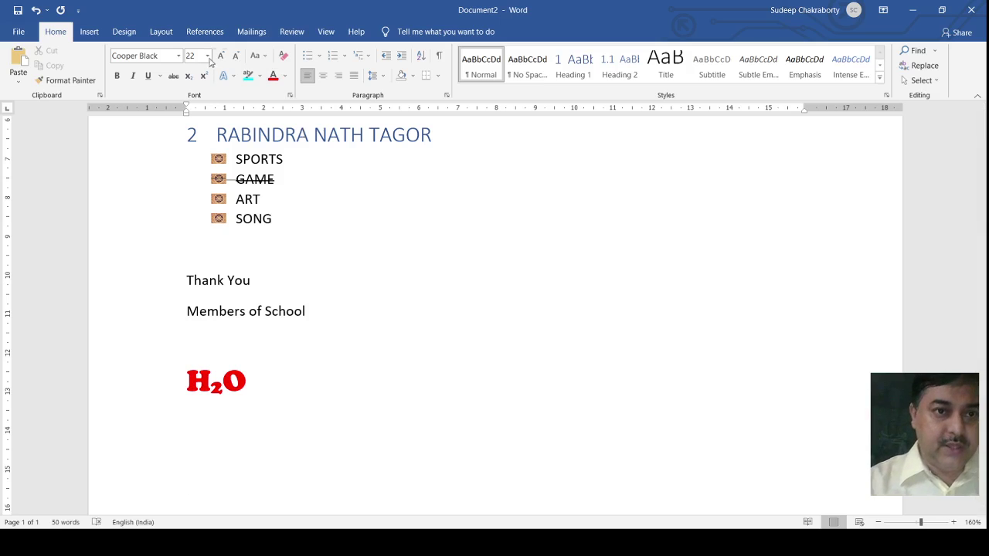
click(173, 56)
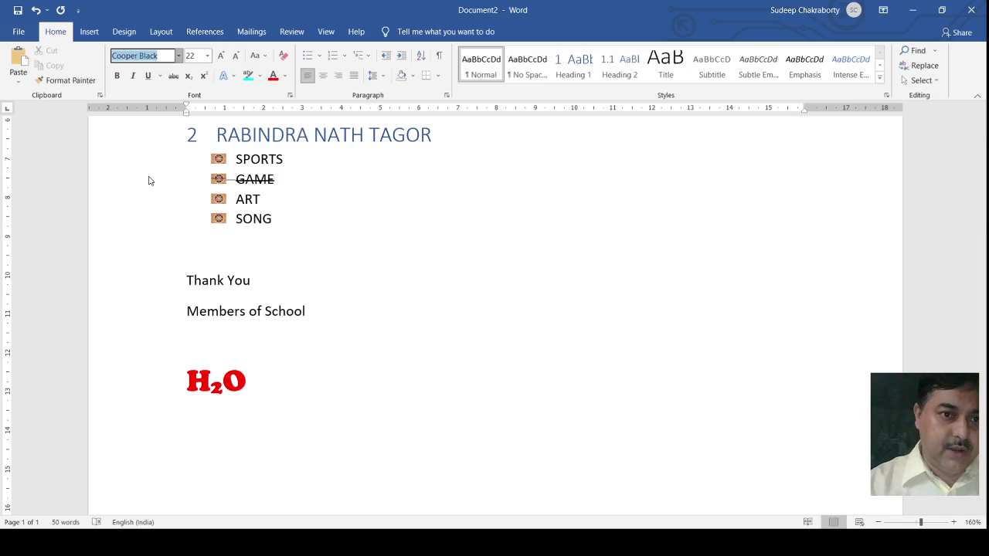
key(Escape)
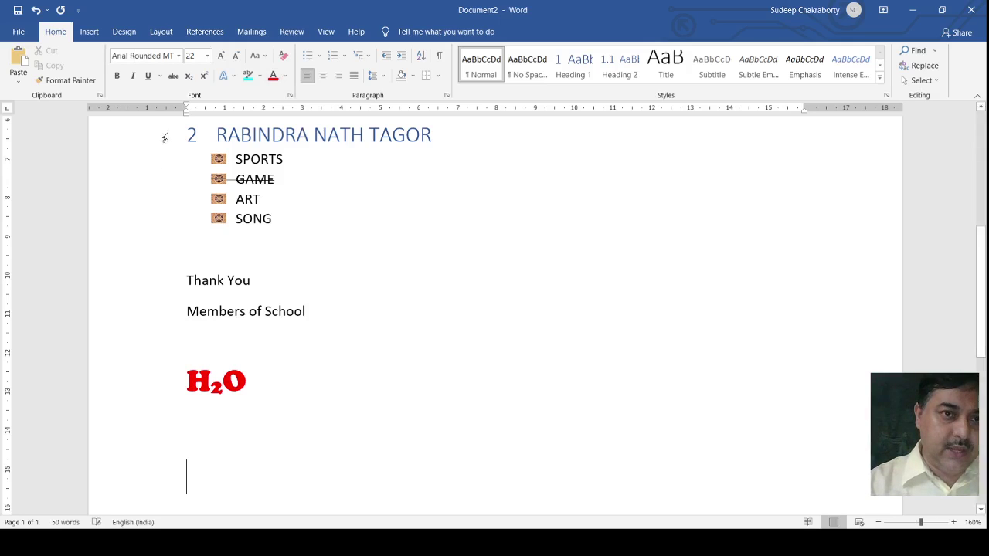
click(203, 56)
text(24)
key(Return)
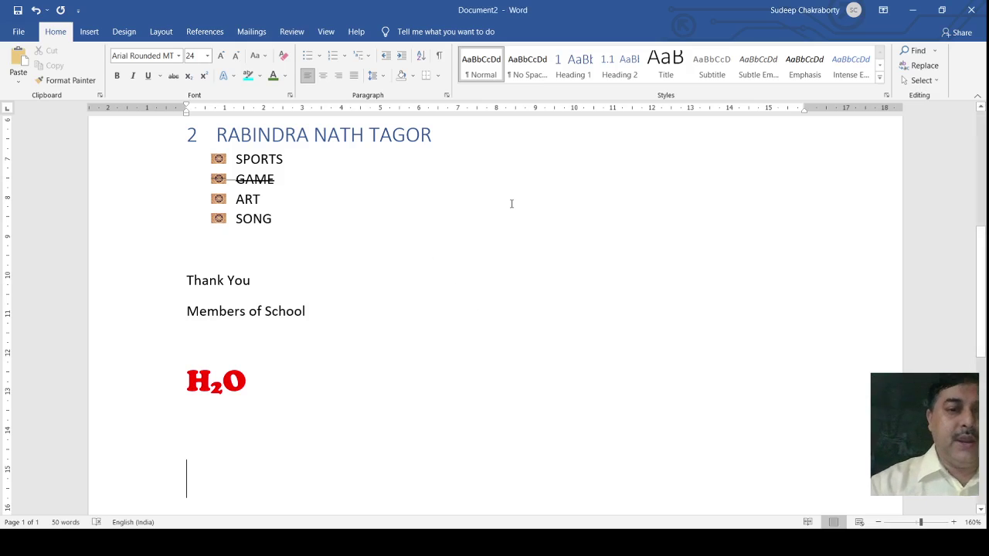
- Enter the expression A2+B2+2AB on the green-formatted line below the H2O formula
text(A2)
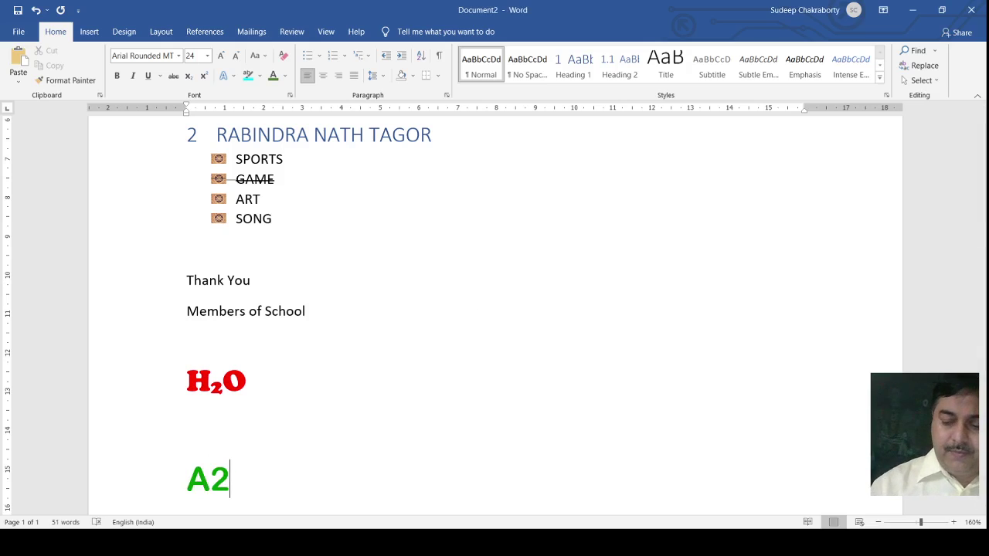
text(+B)
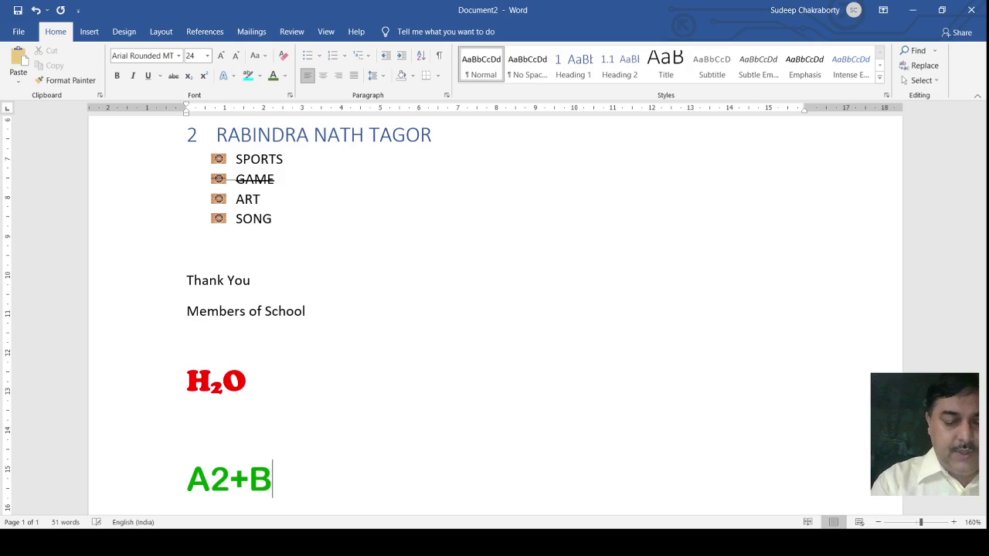
text(+)
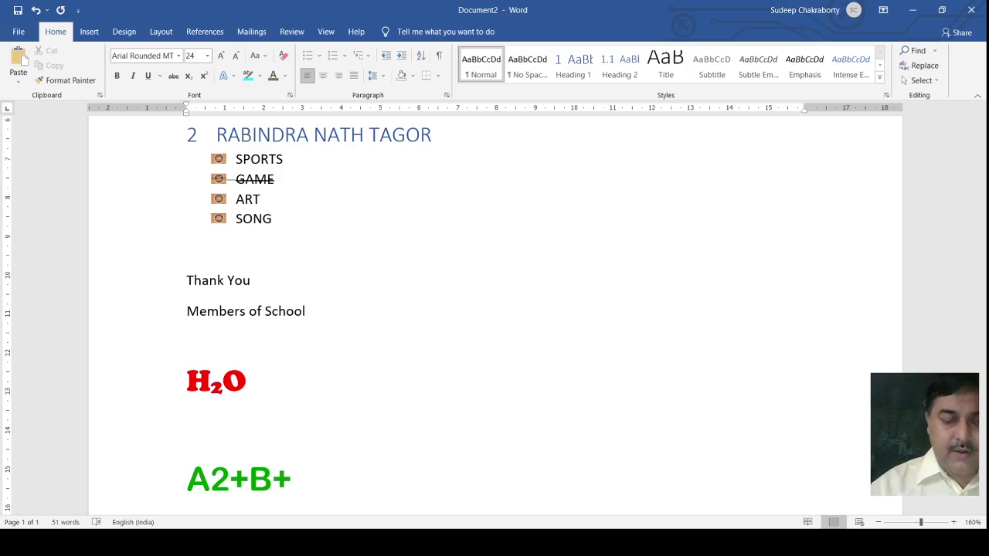
key(BackSpace)
text(2)
key(Return)
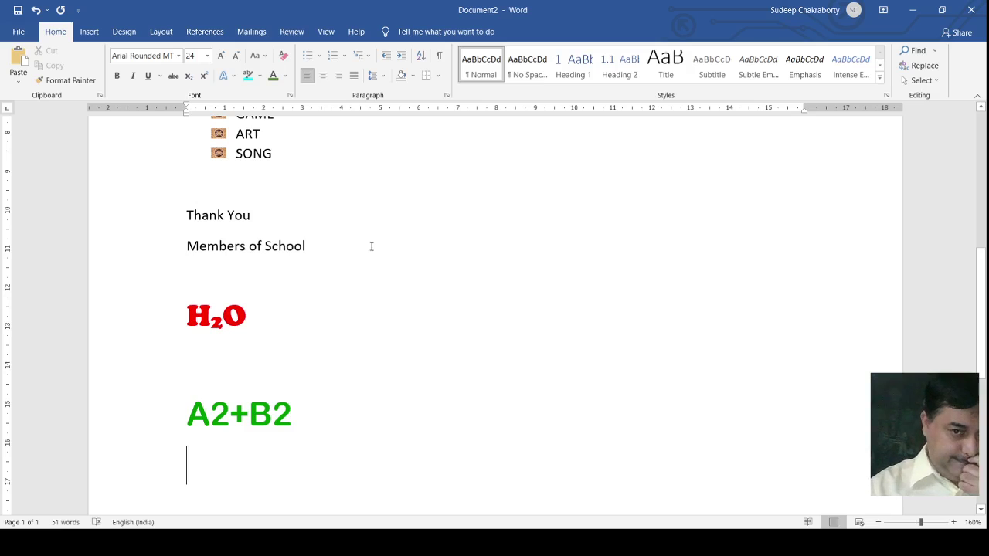
click(300, 411)
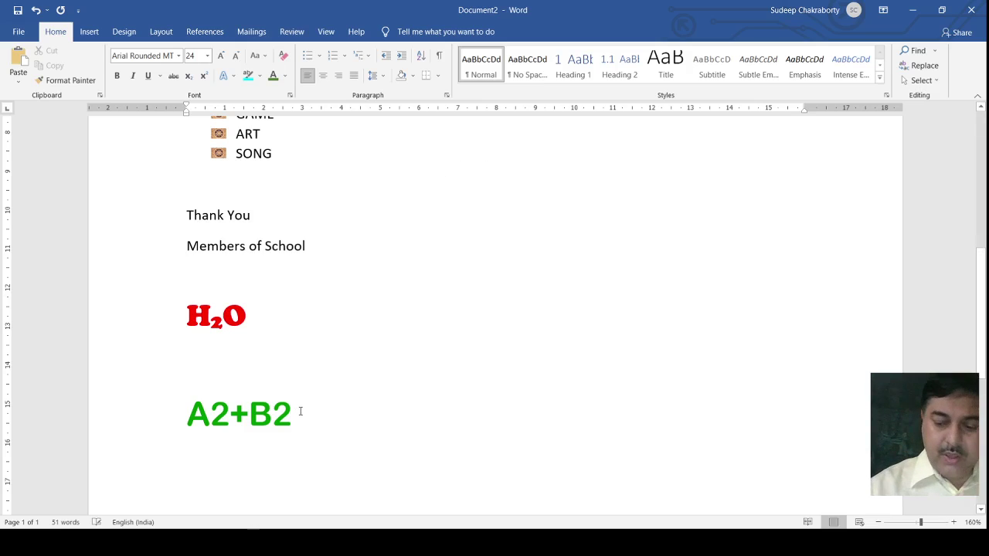
text(+)
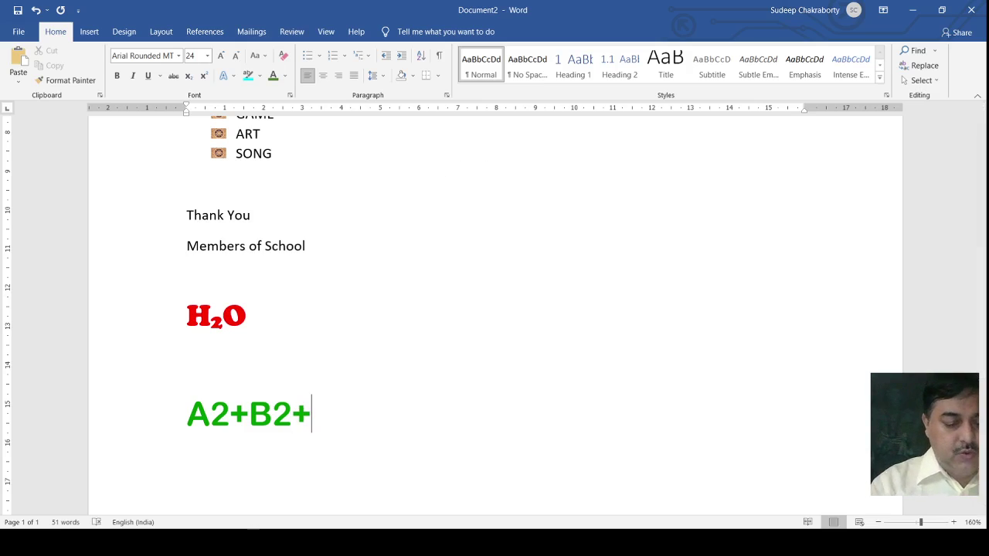
text(2AB)
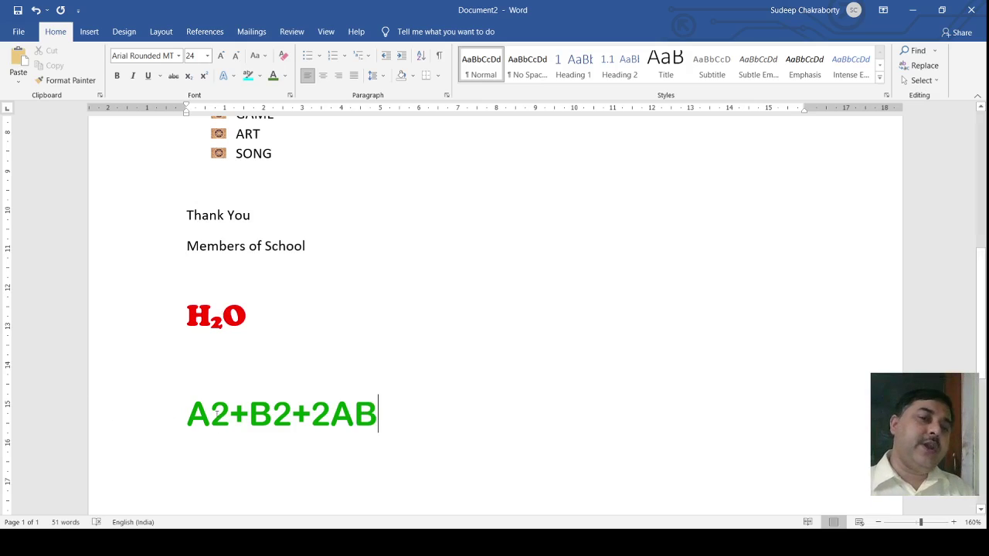
- Format the 2 after A and the 2 after the first B as superscript in the expression
drag(211, 413, 230, 416)
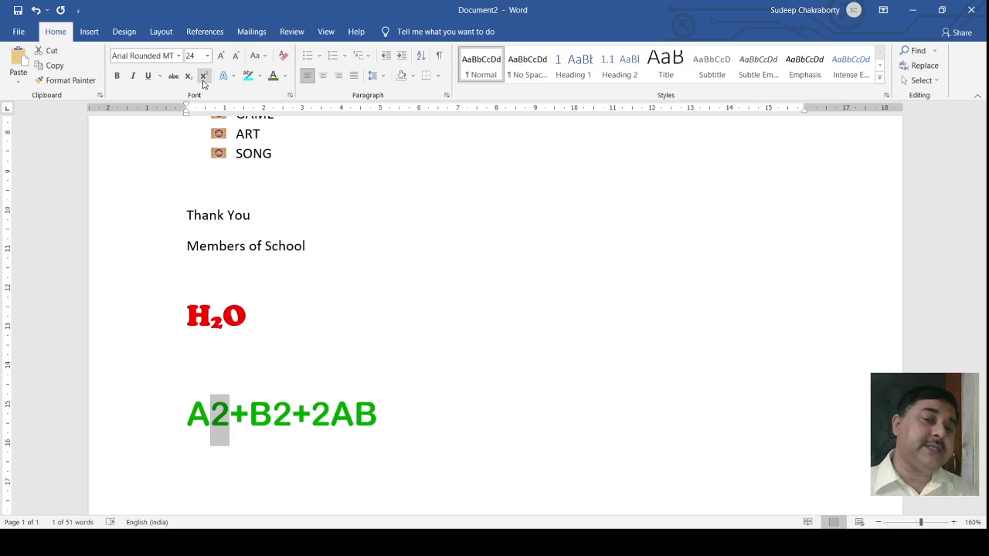
click(203, 77)
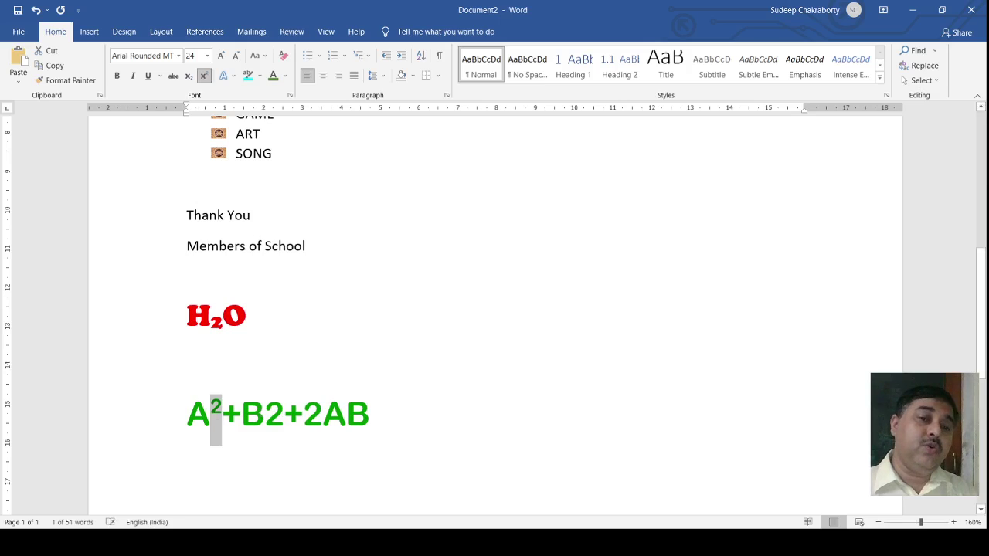
drag(266, 413, 284, 414)
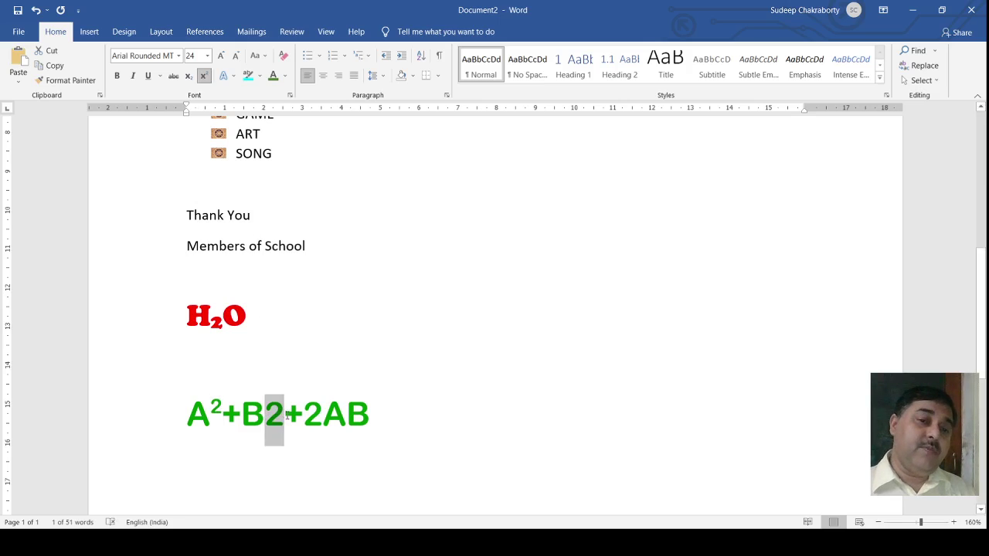
click(204, 77)
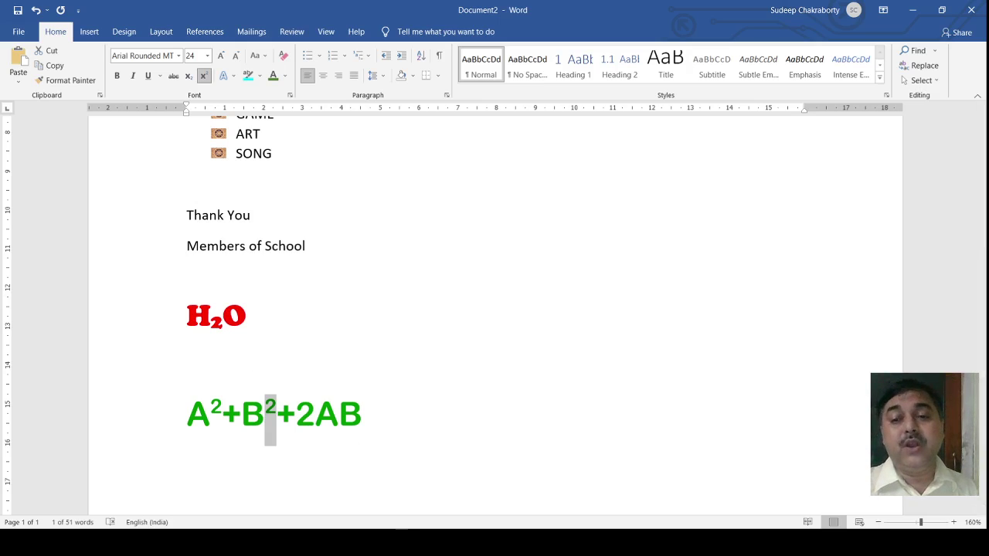
key(Right)
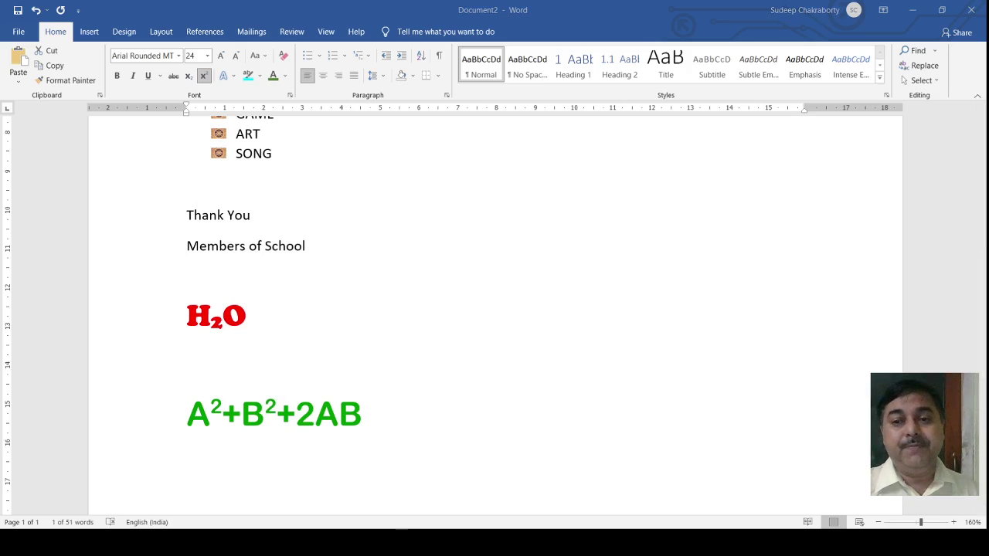
scroll(494, 309, up, 5)
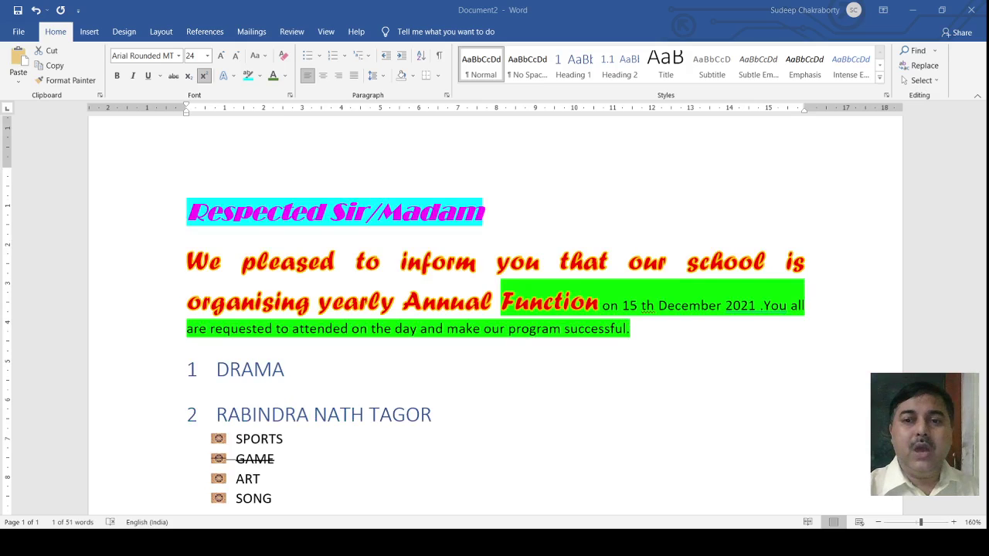